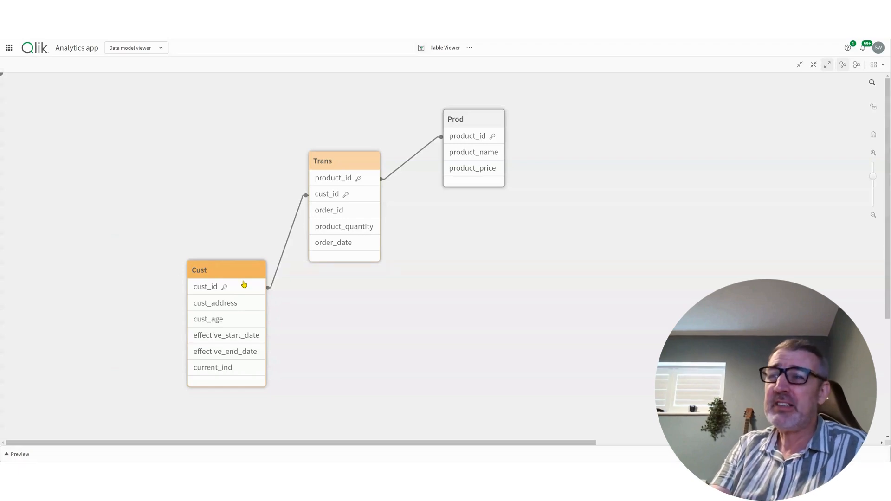
- Preview the Cust table's rows and its cust_address field in the data model viewer
left_click(18, 454)
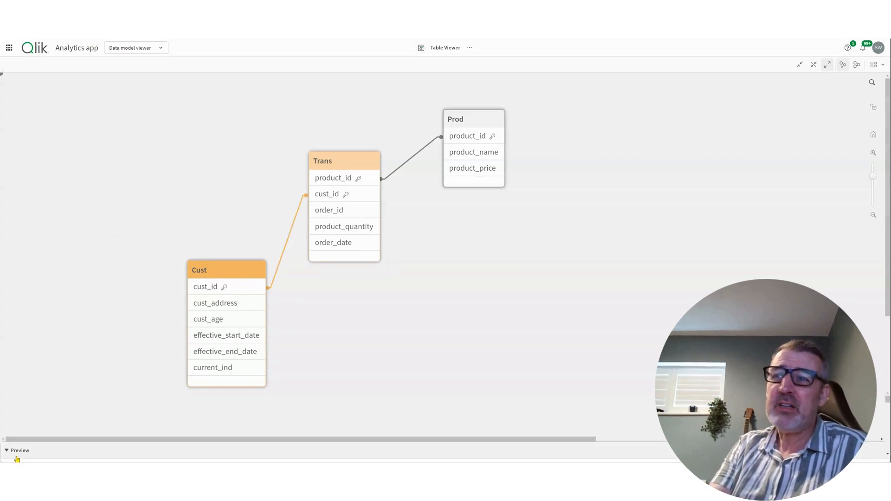
scroll(331, 403, "down", 2)
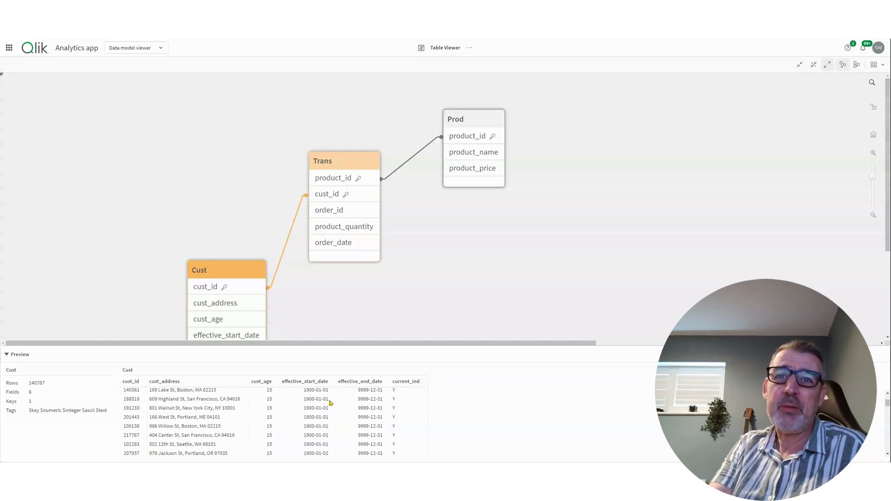
scroll(225, 426, "up", 2)
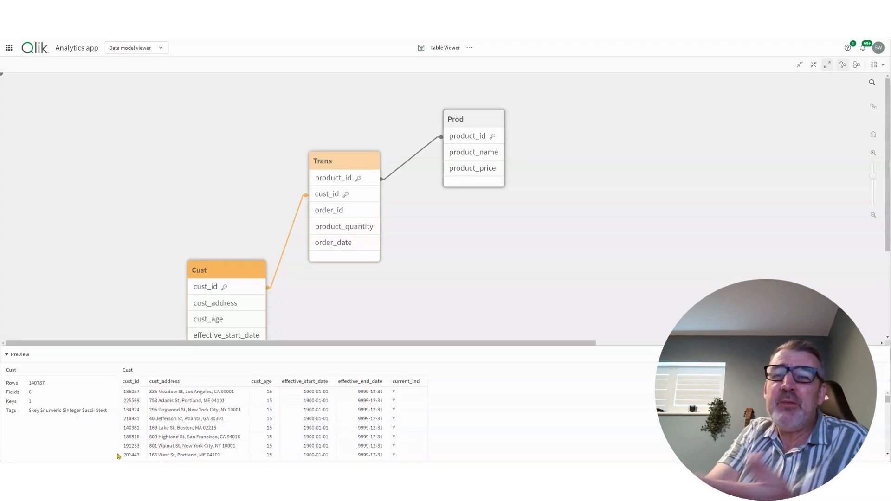
left_click(176, 383)
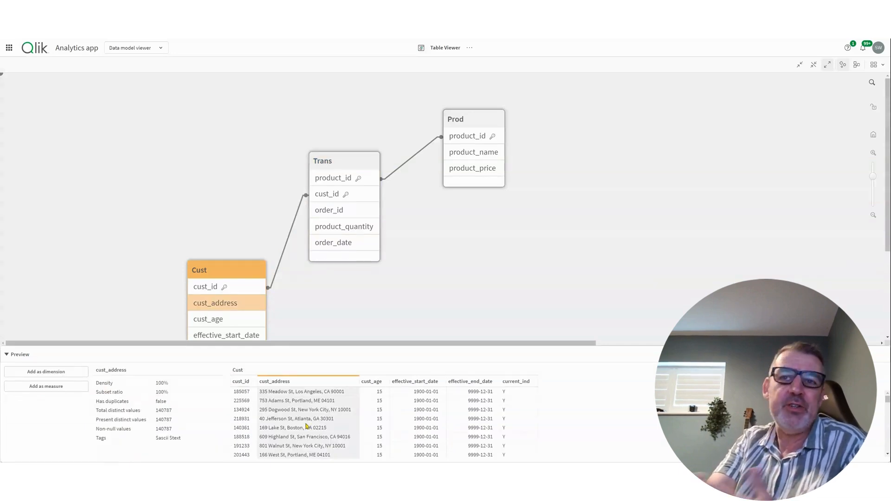
left_click(220, 278)
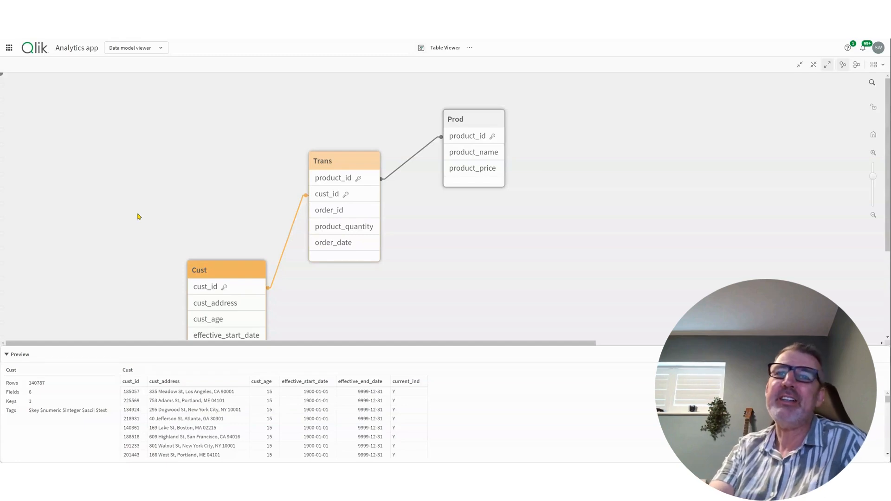
left_click(190, 210)
- Switch from the data model viewer to the sheet and start editing it
left_click(136, 47)
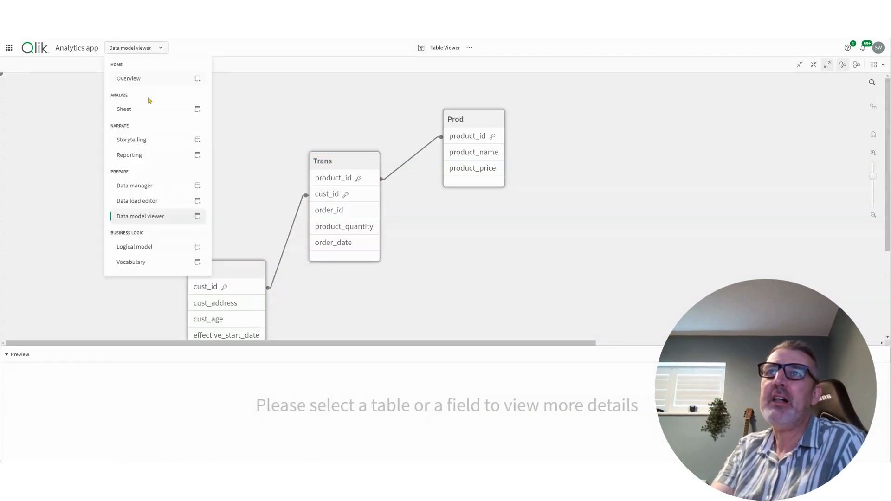
left_click(152, 109)
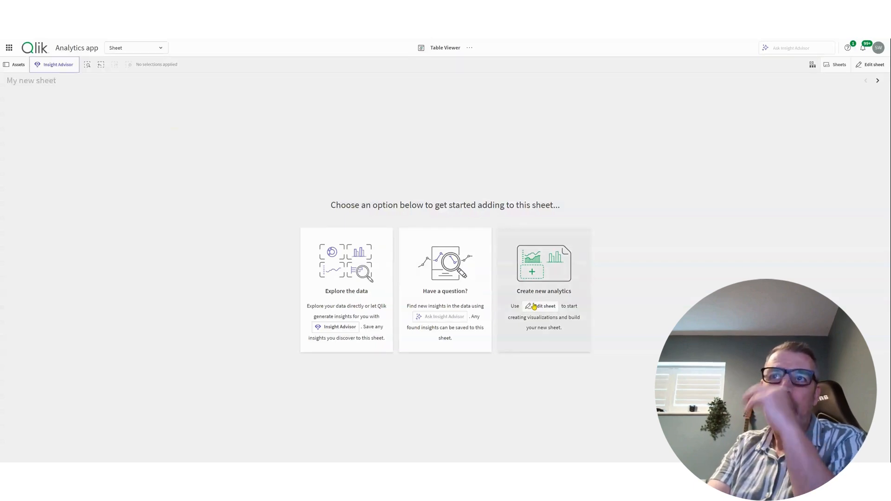
left_click(541, 306)
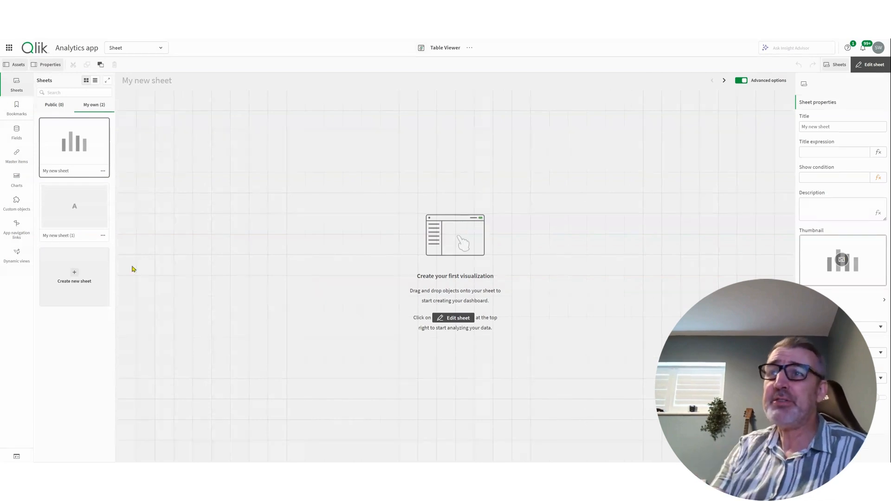
- Place a table chart on the empty sheet with cust_address as its first dimension column
left_click(17, 180)
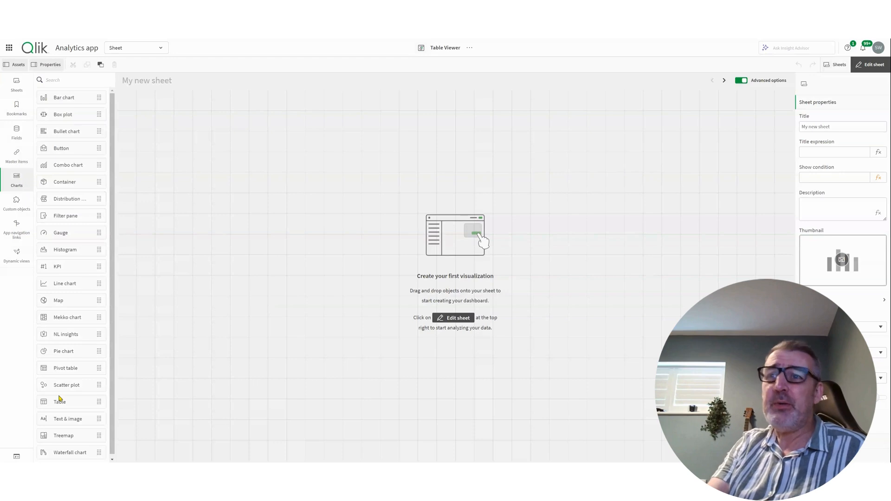
left_click_drag(59, 398, 301, 290)
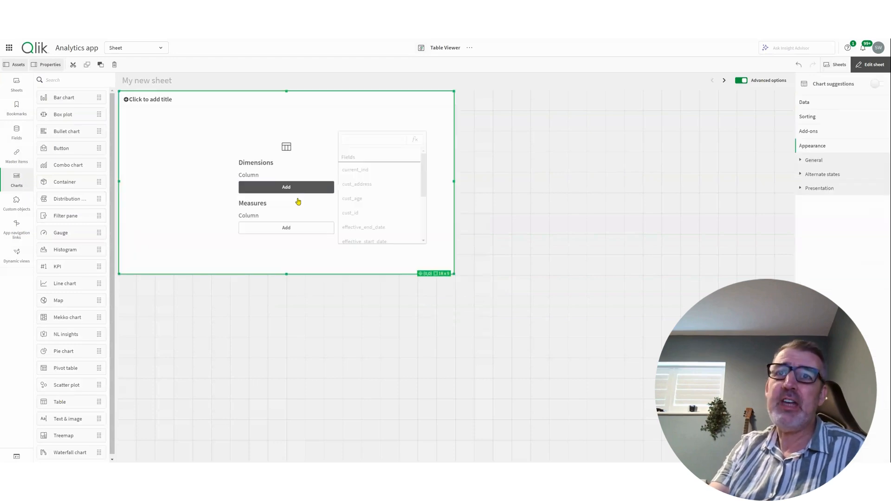
left_click(355, 145)
type("c")
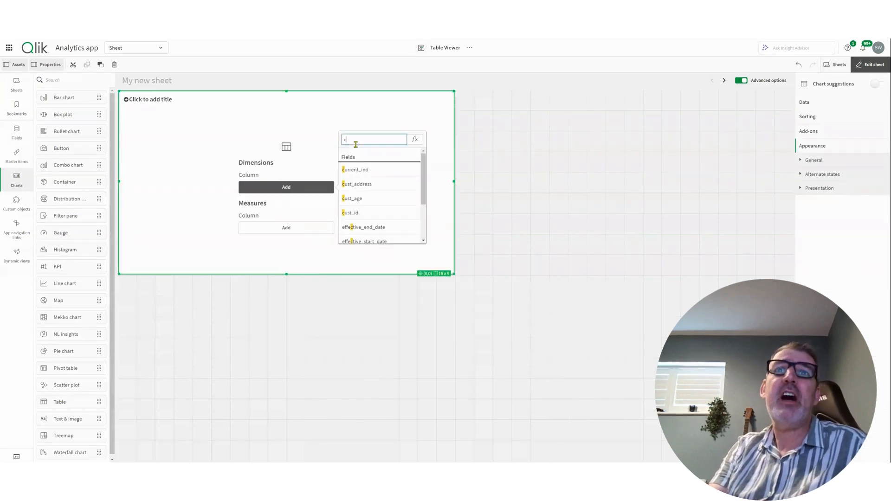
type("us")
left_click(358, 171)
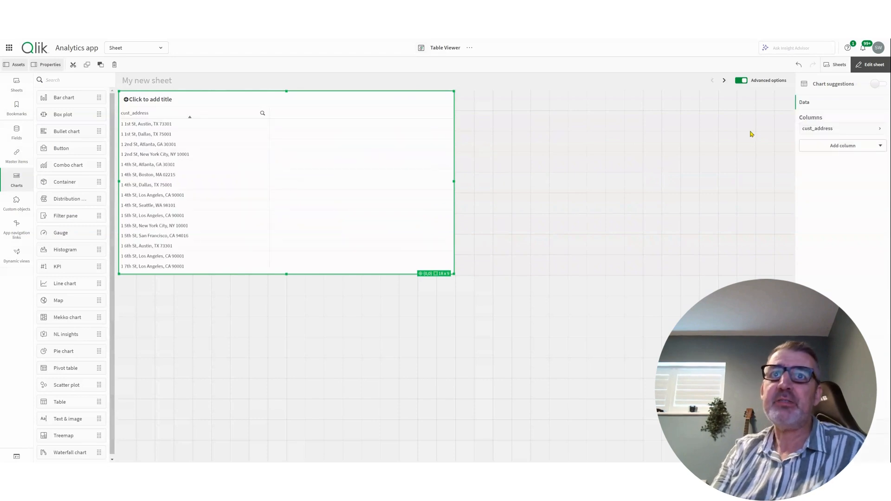
- Add cust_age and cust_id to the table as further dimension columns
left_click(835, 146)
left_click(824, 163)
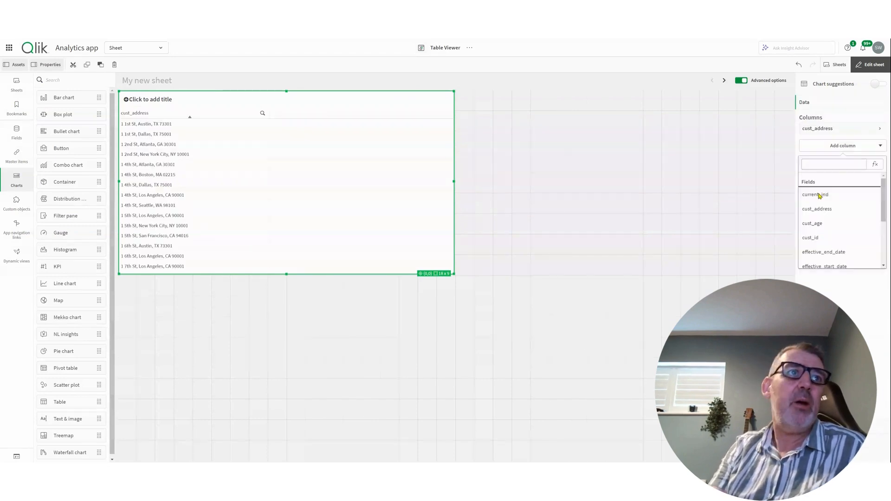
left_click(812, 223)
left_click(835, 163)
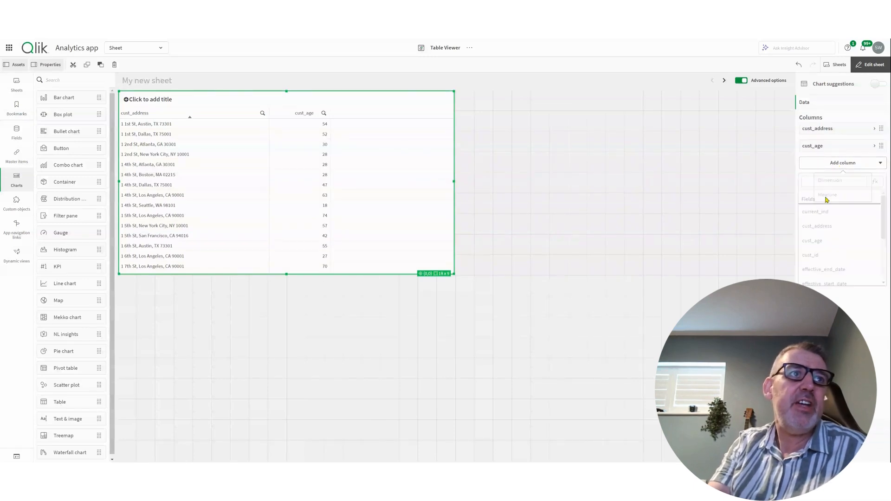
left_click(810, 255)
- Delete the customer table from the sheet
left_click(448, 307)
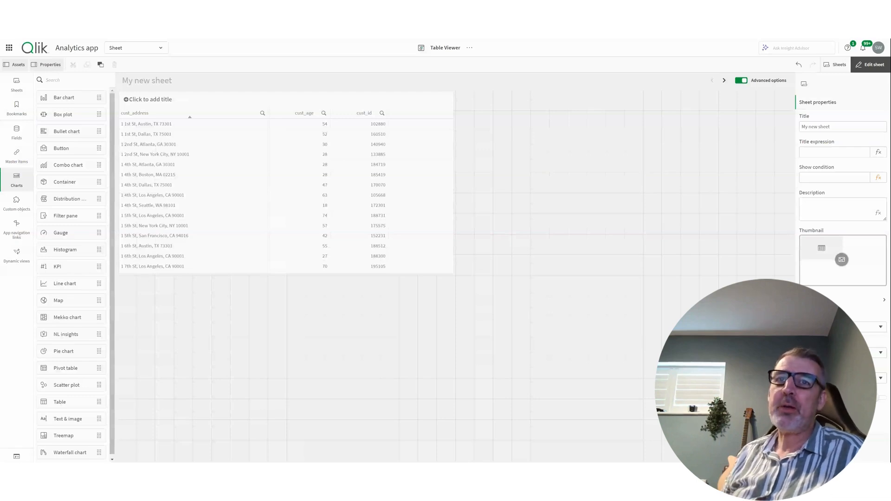
left_click(410, 273)
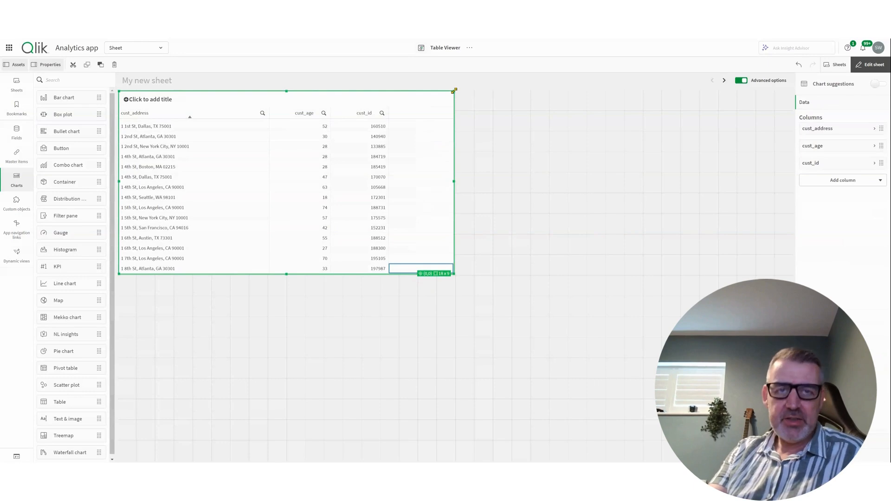
key("Delete")
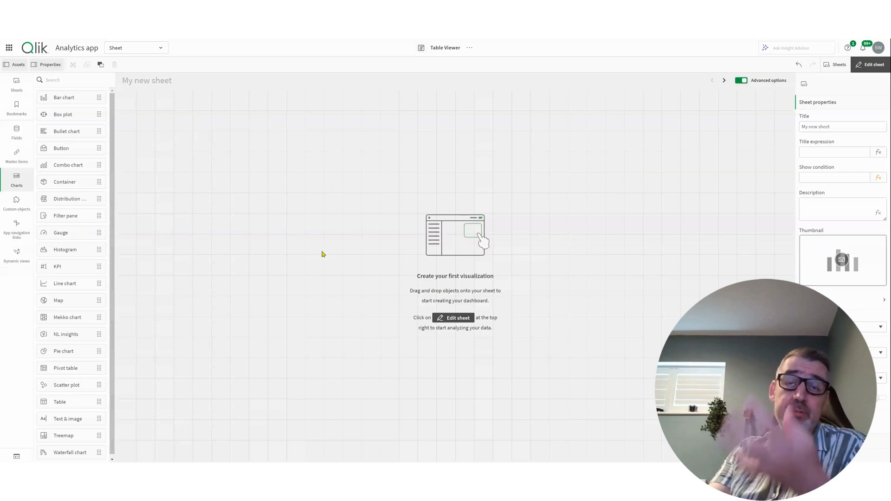
- Place an ancoreScript button from the ancoreSoft Toolbox on the sheet and caption it "Table Viewer"
left_click(16, 202)
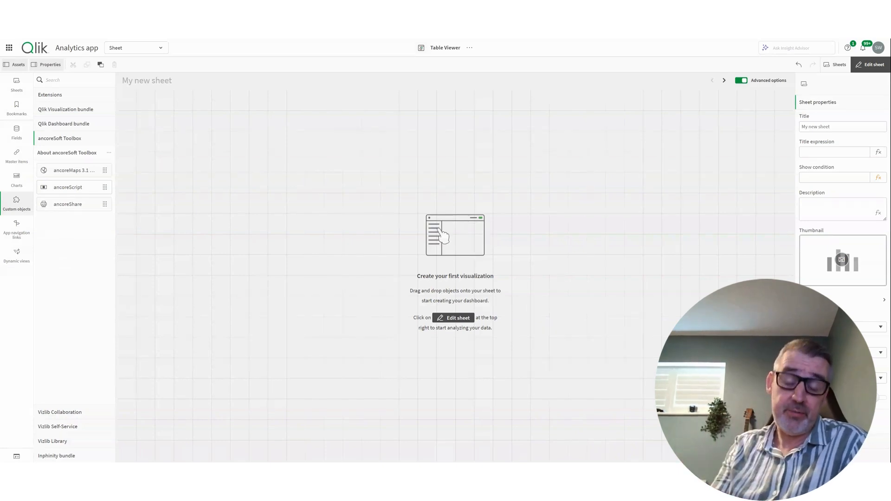
left_click_drag(68, 187, 304, 130)
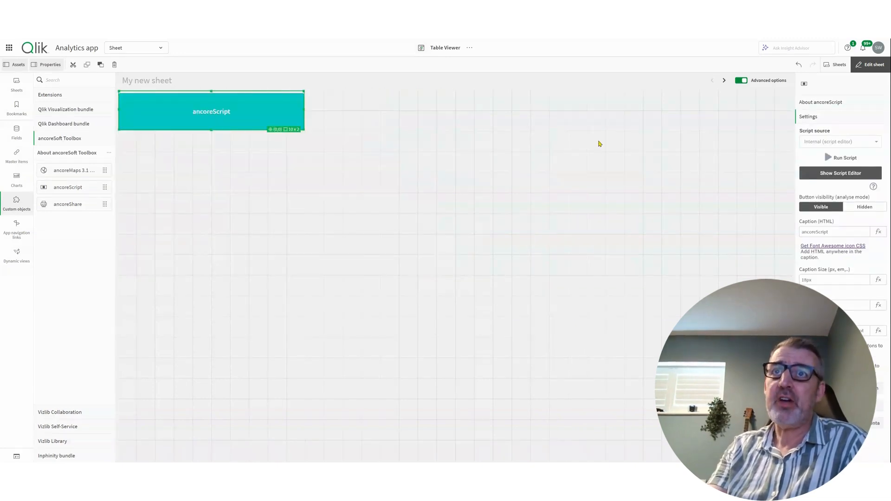
left_click_drag(846, 233, 719, 230)
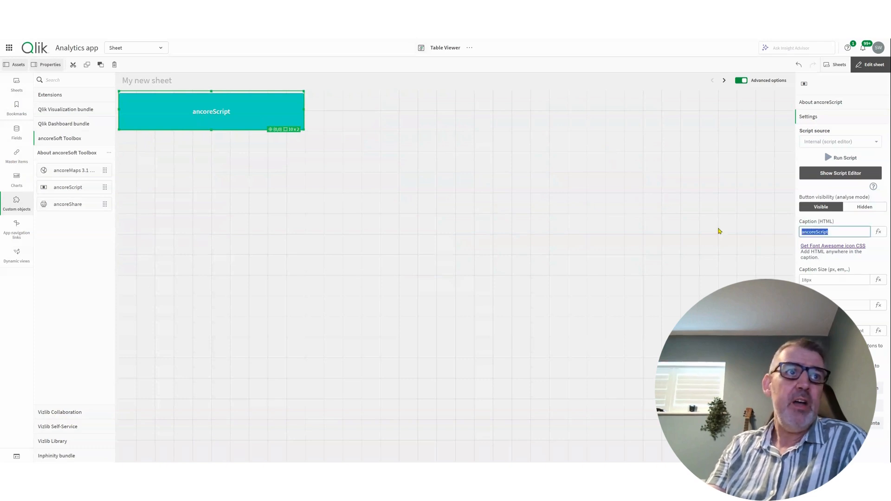
type("Table")
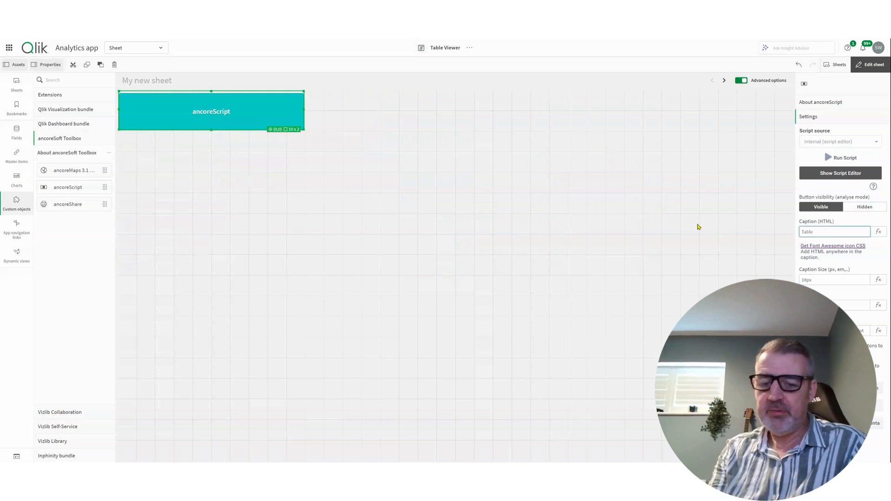
type(" Viewer")
key("Return")
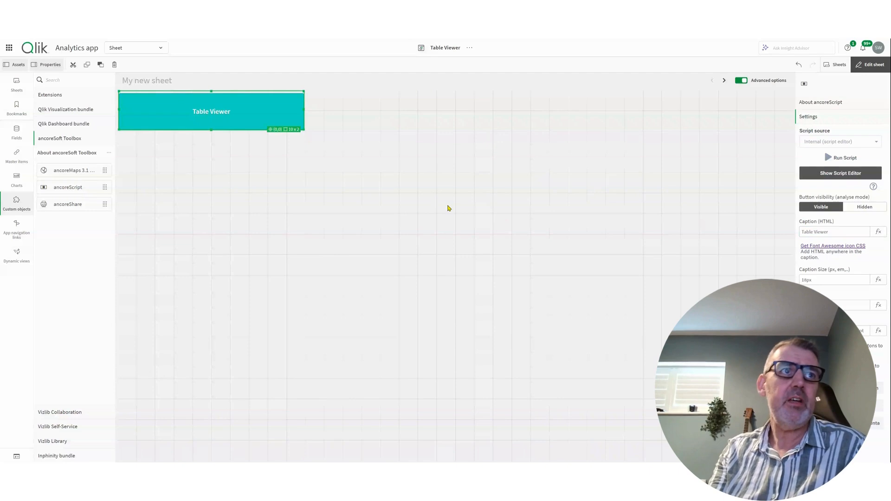
- Add an empty table below the Table Viewer button and enlarge it across most of the sheet's width
left_click(17, 179)
left_click_drag(73, 403, 279, 214)
left_click_drag(453, 274, 736, 295)
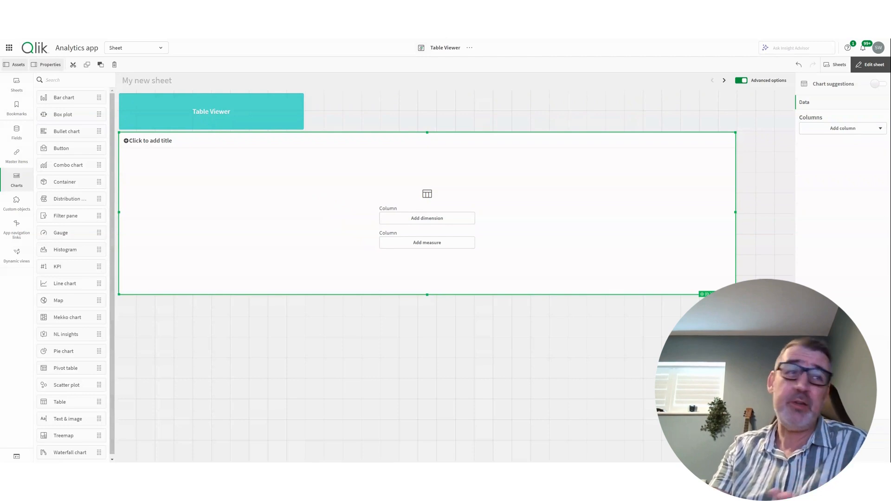
- Open the Table Viewer button's script editor and load the Quick Table Viewer template from the Applications scripts
left_click(258, 119)
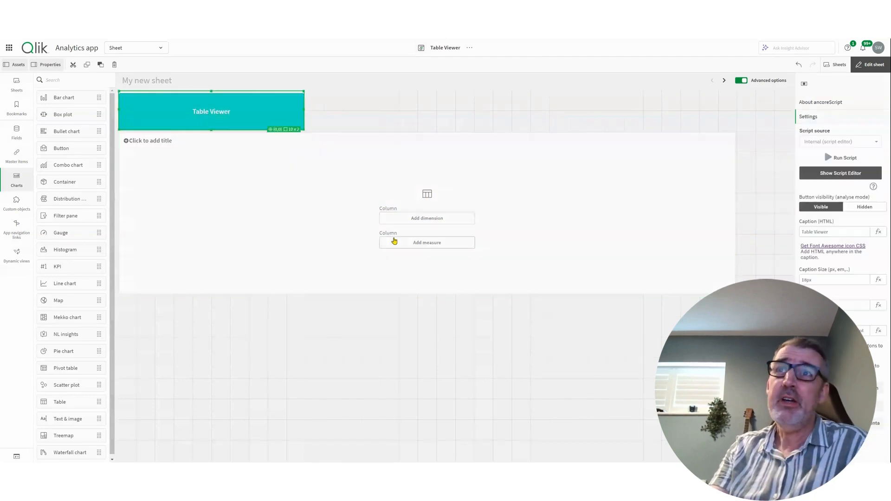
left_click(845, 176)
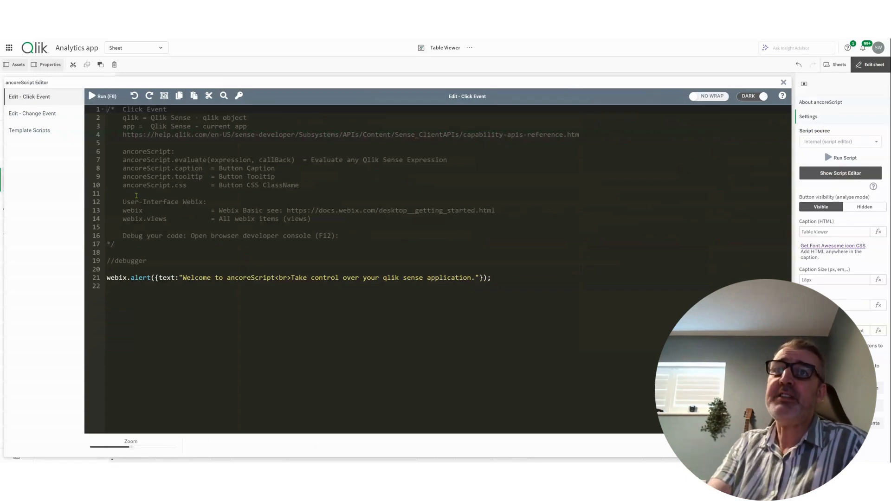
left_click(28, 131)
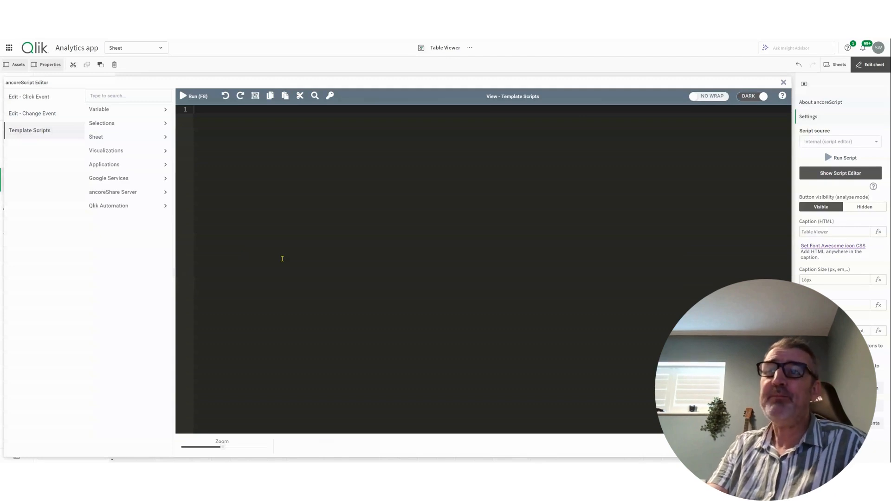
left_click(122, 176)
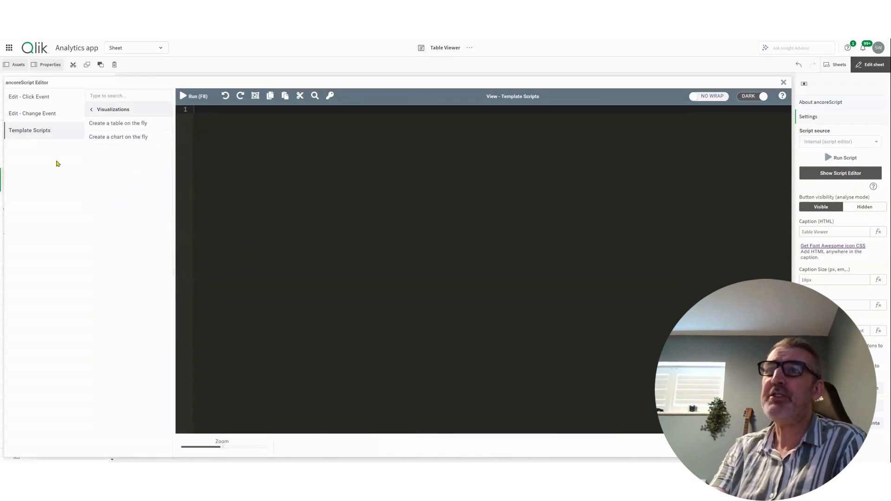
left_click(41, 133)
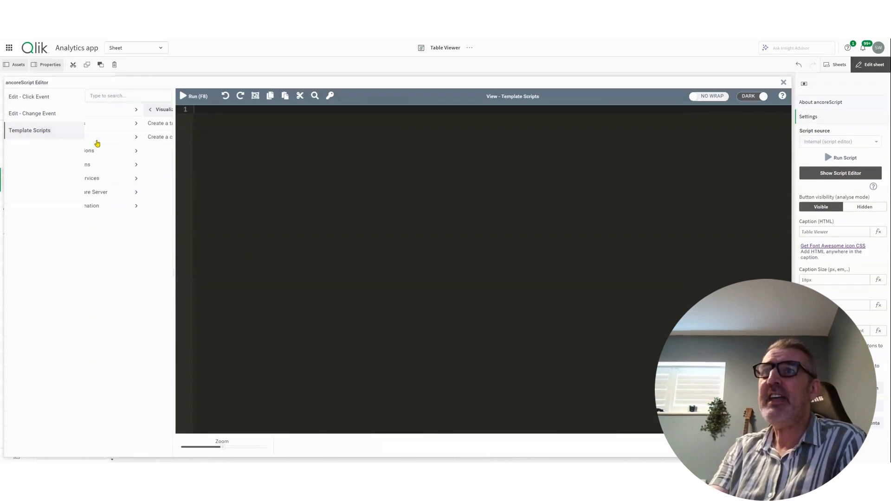
left_click(119, 169)
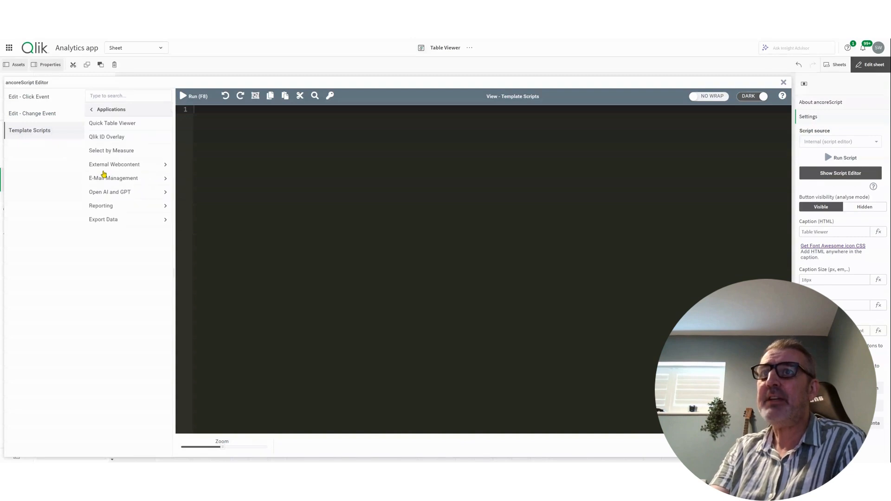
left_click(111, 125)
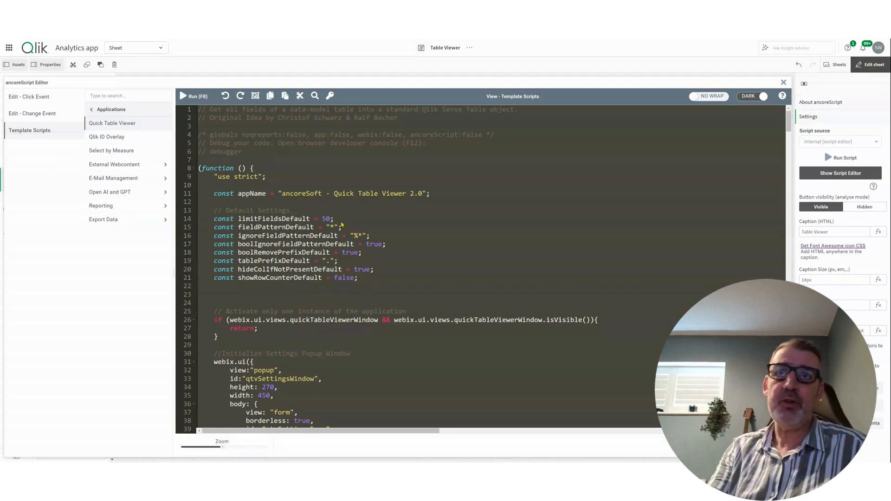
- Use the Quick Table Viewer template as the button's click event script, apply it on closing and finish editing the sheet
scroll(485, 302, "down", 5)
scroll(485, 302, "down", 5)
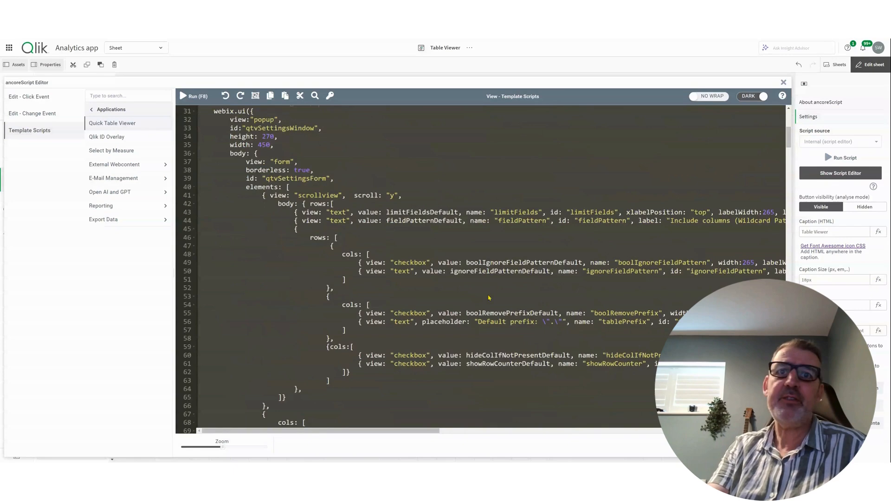
left_click(724, 445)
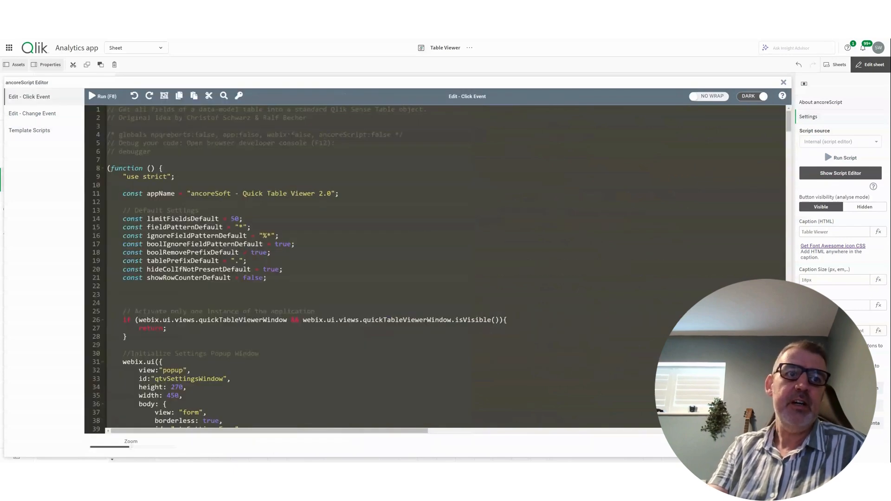
left_click(771, 445)
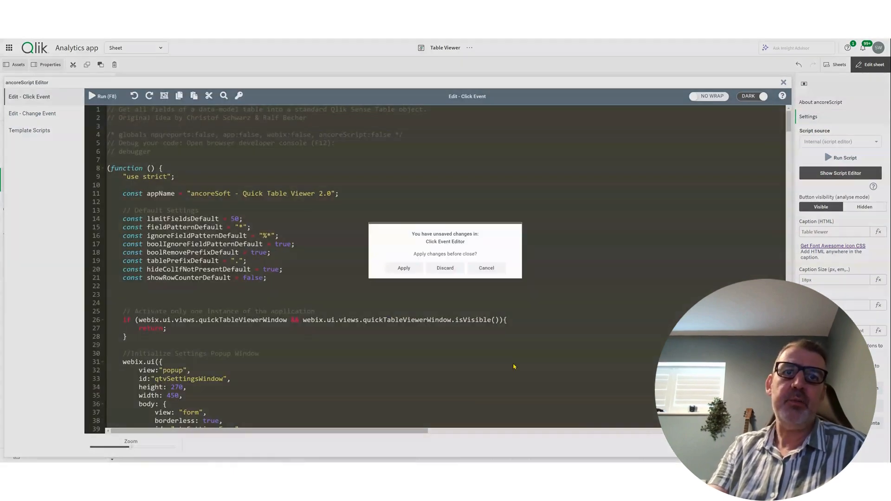
left_click(404, 268)
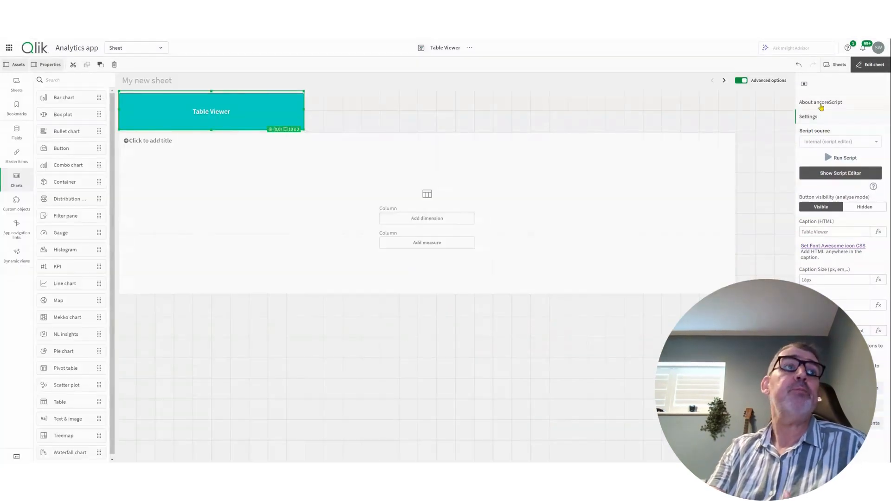
left_click(863, 69)
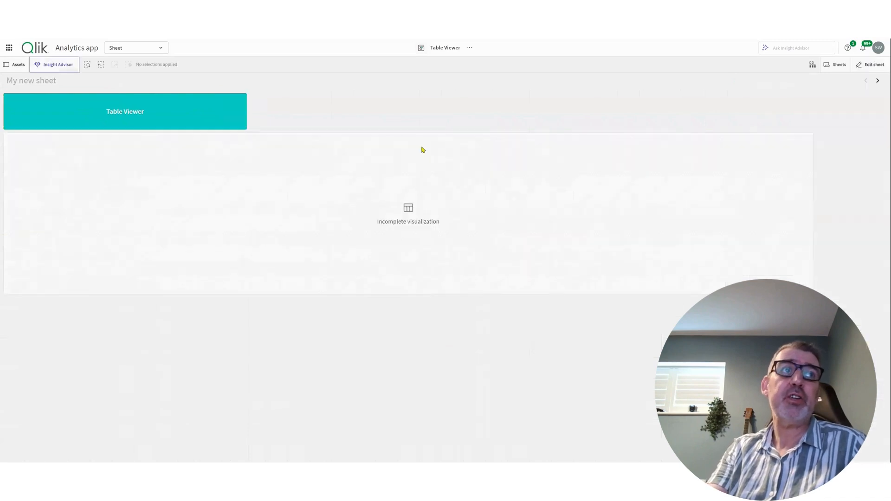
- Run Quick Table Viewer from the sheet, insert the Cust data model table into the empty table object and close the viewer
left_click(100, 117)
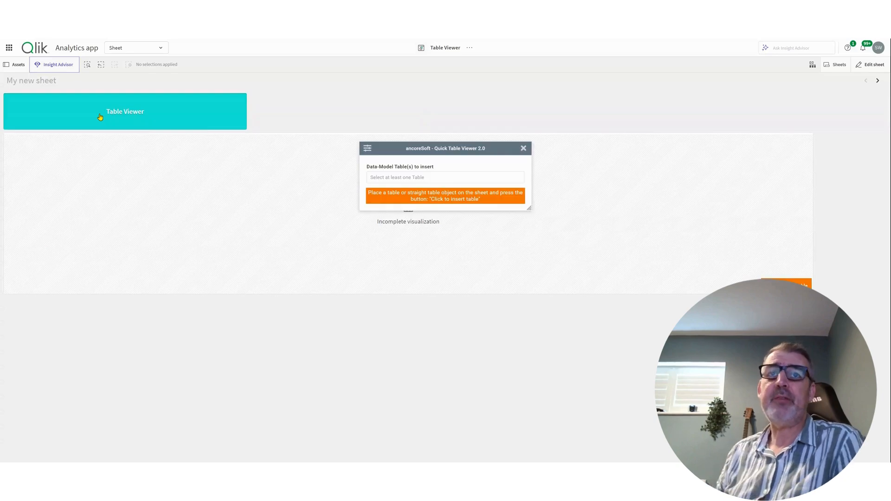
left_click(389, 178)
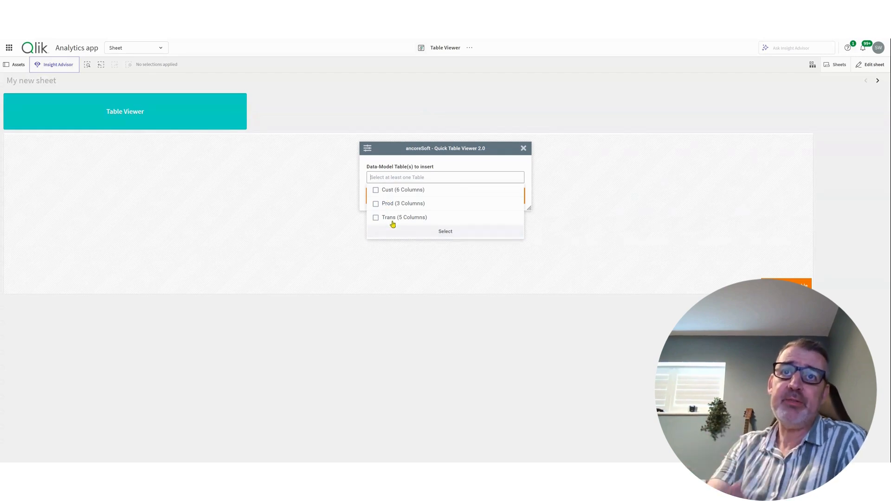
left_click(376, 190)
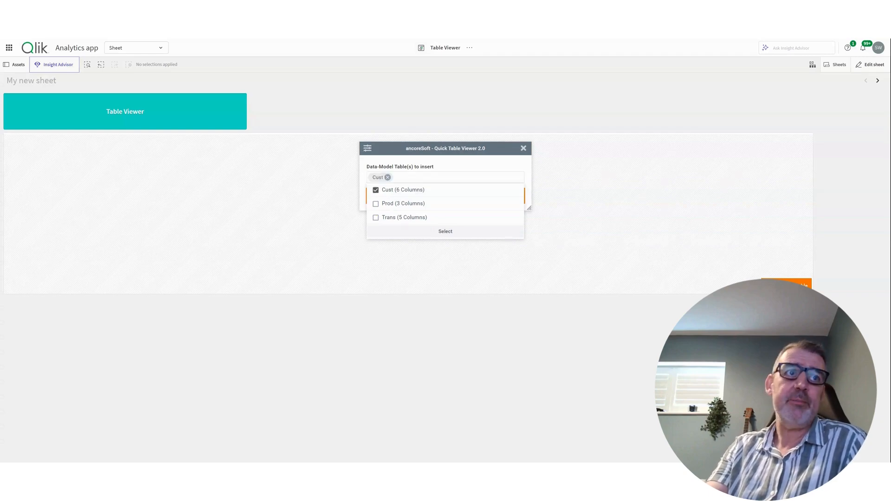
left_click(786, 285)
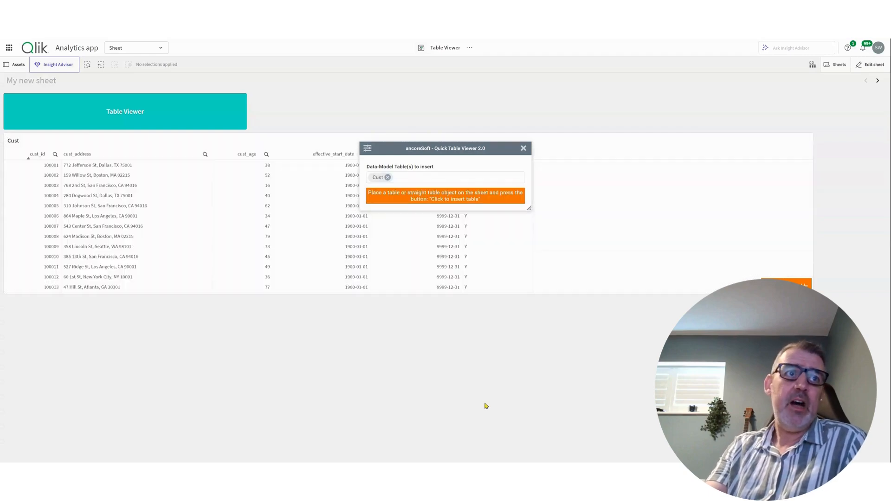
left_click(523, 149)
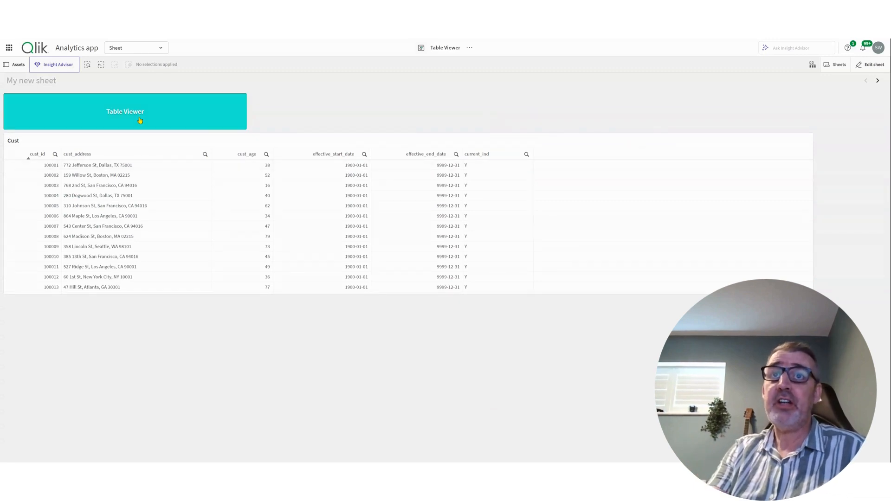
- Reopen Quick Table Viewer, select the Cust table for insertion and review the viewer's column settings
left_click(139, 113)
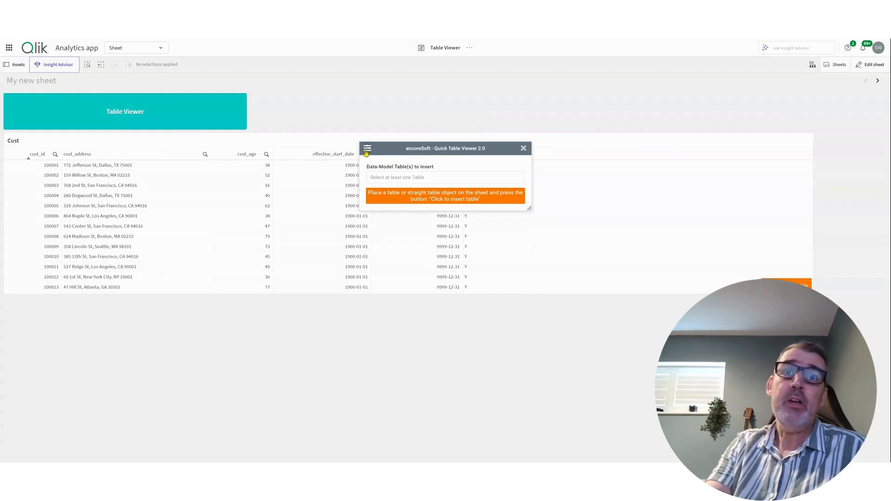
left_click(380, 178)
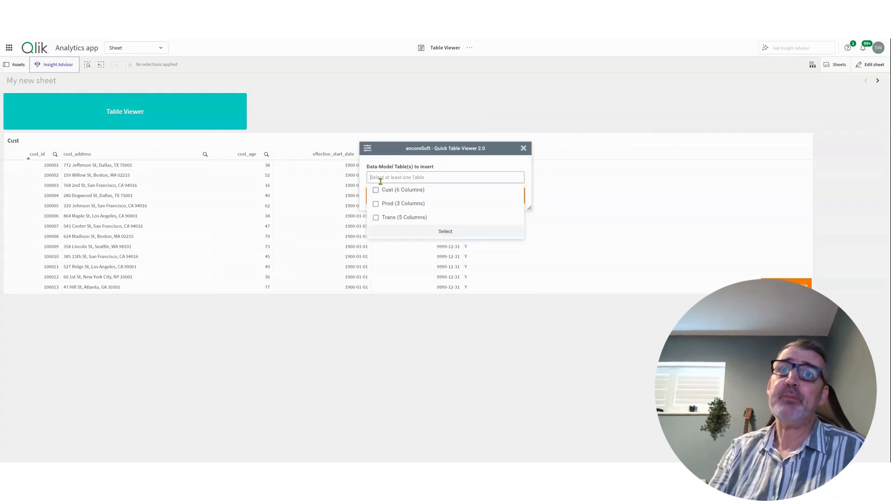
left_click(385, 190)
left_click(367, 148)
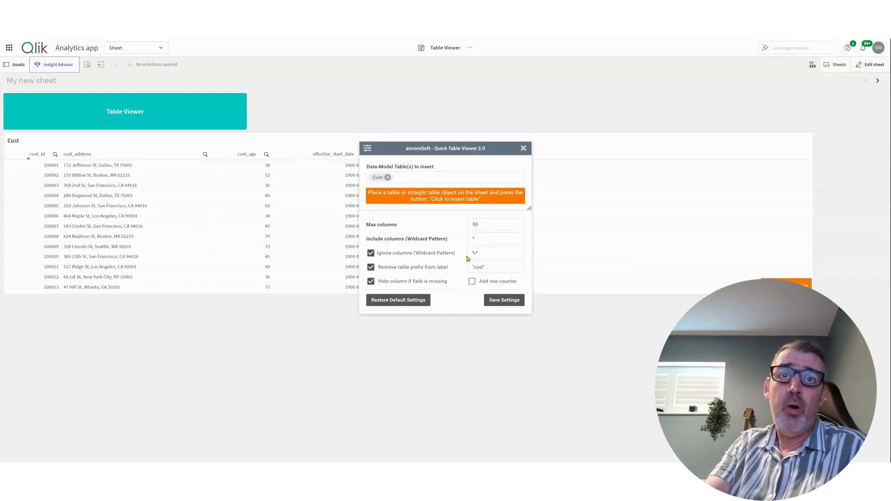
mouse_move(490, 256)
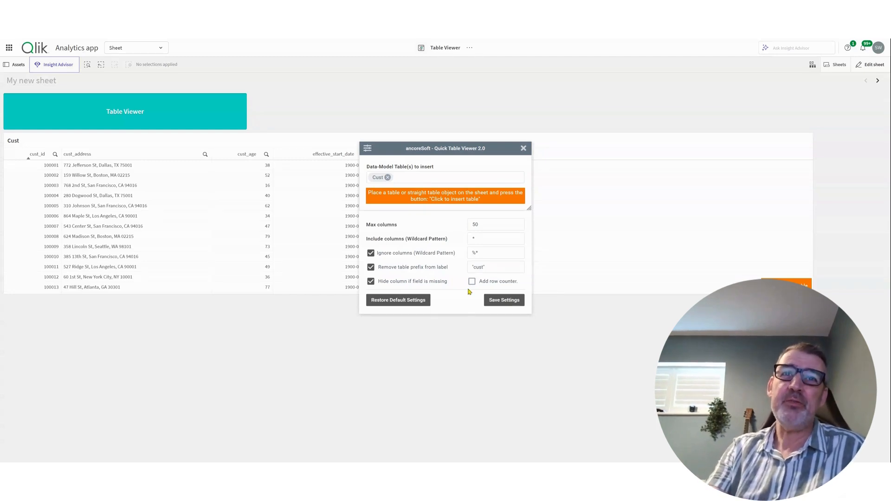
key("Tab")
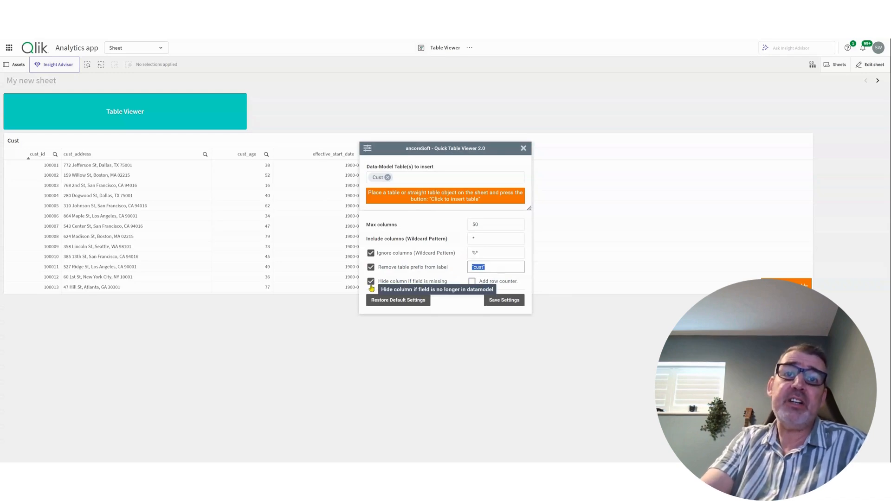
- Enable the row counter, save the viewer settings, reinsert Cust into its table object and close the viewer
left_click(472, 281)
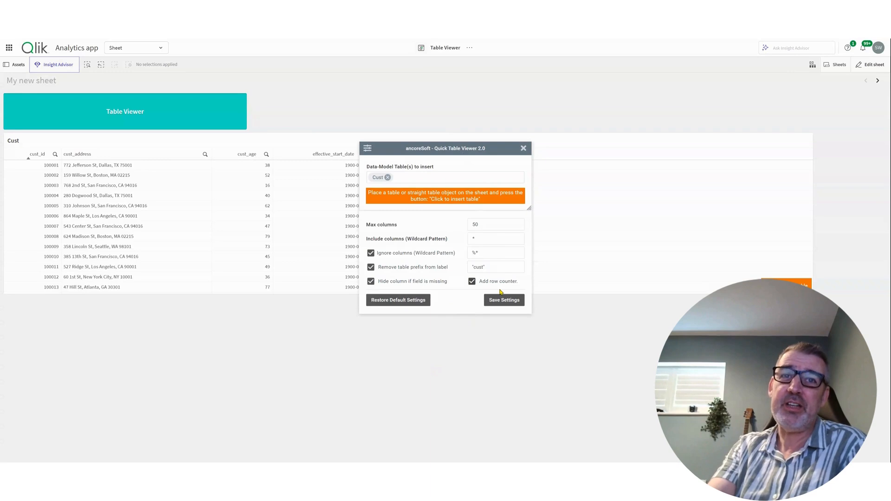
left_click(503, 300)
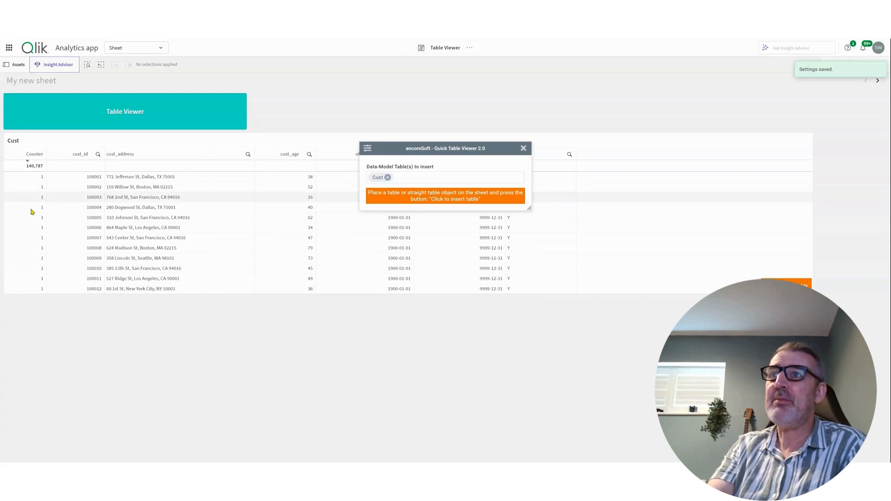
left_click(523, 148)
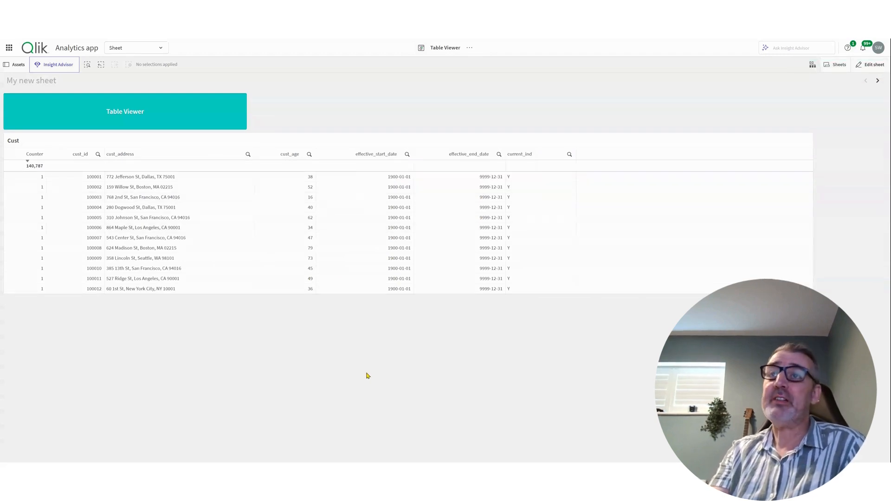
- Run Quick Table Viewer again and choose Prod as the data model table to insert
left_click(175, 119)
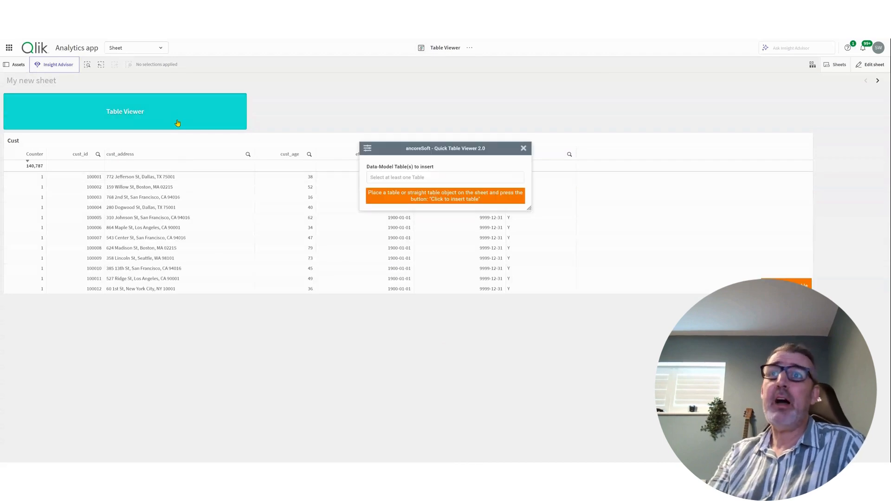
left_click(402, 177)
left_click(402, 204)
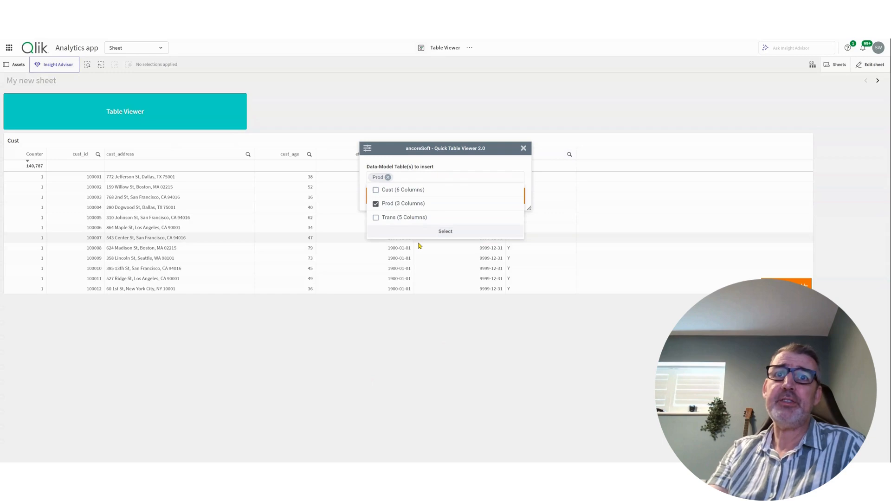
left_click(440, 236)
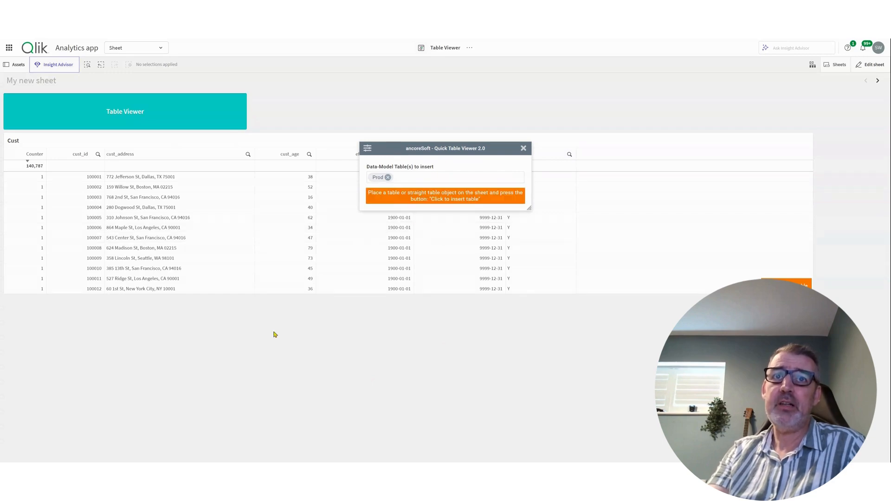
- Add a second table below the Cust table, widen it slightly, insert Prod into it and finish editing the sheet
left_click(870, 64)
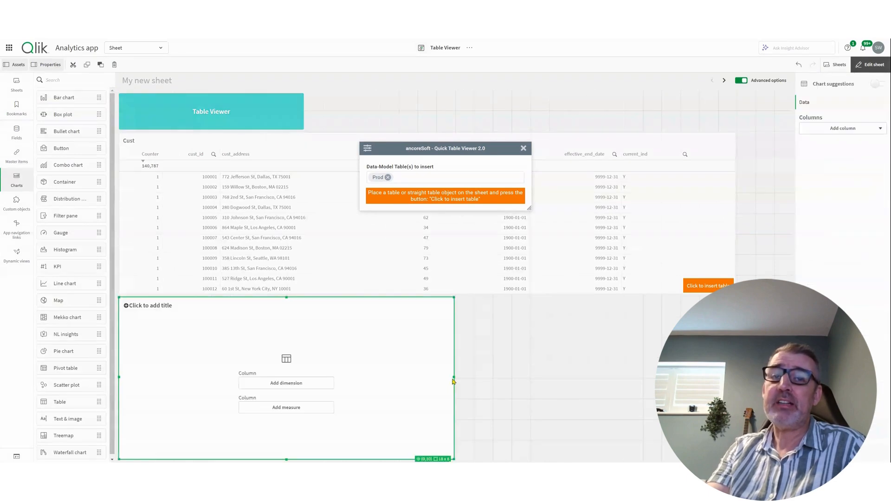
left_click_drag(453, 382, 472, 381)
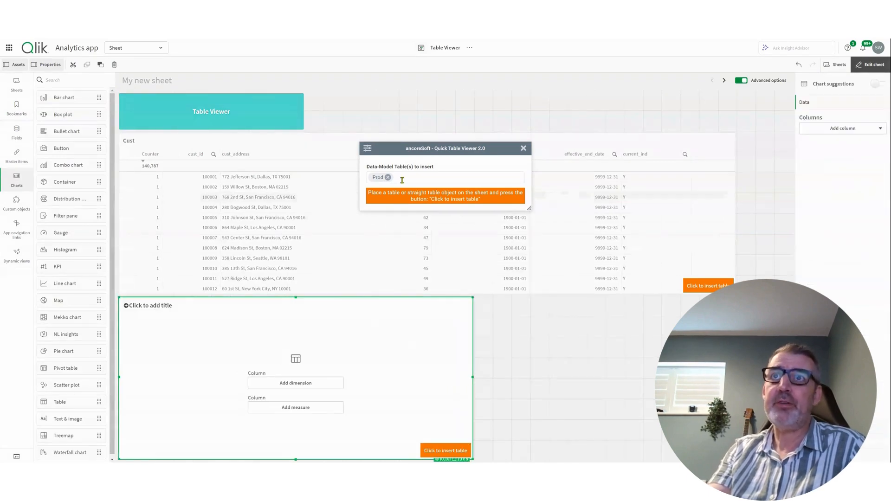
left_click(442, 451)
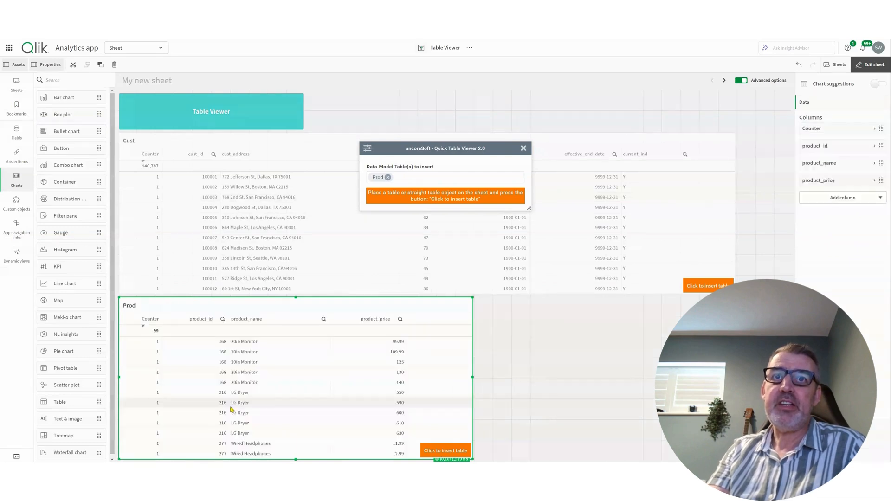
left_click(869, 65)
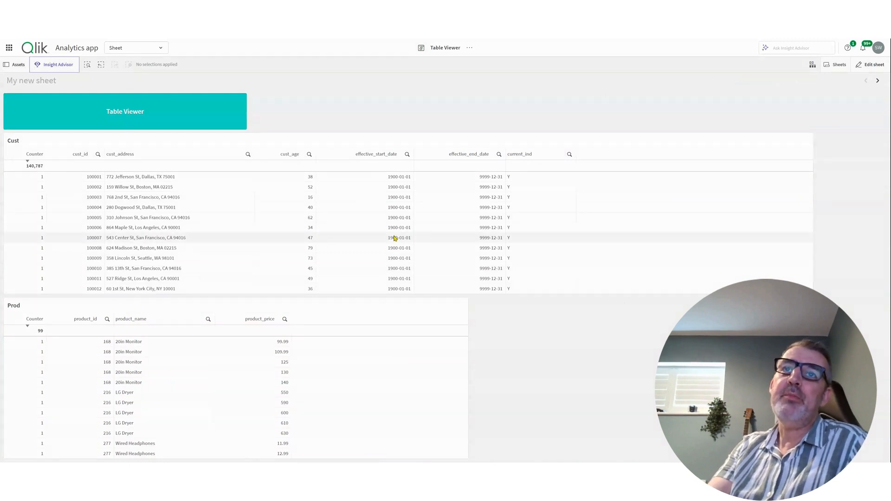
- Select one customer address in the Cust table and deselect it again
left_click(232, 228)
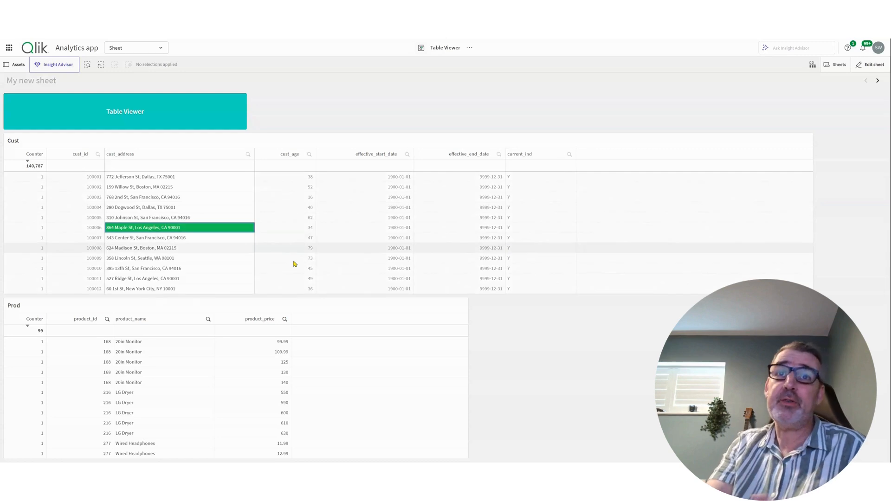
left_click(159, 231)
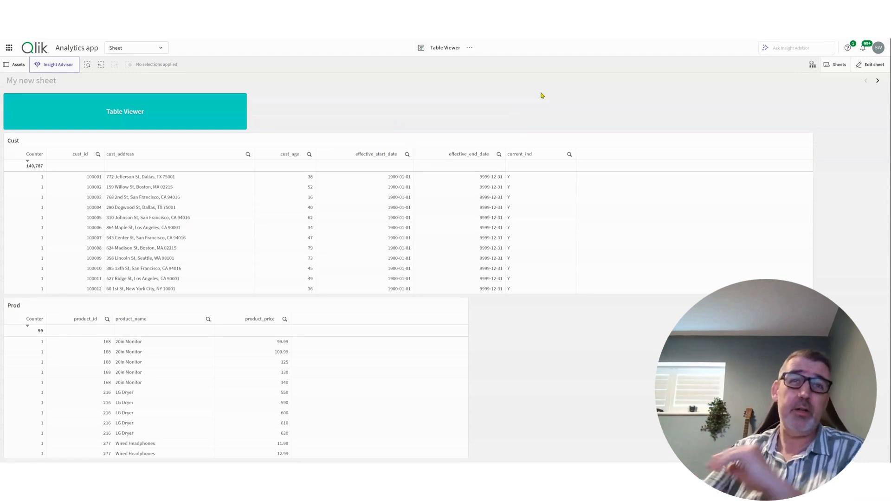
- Switch to the sheet "My new sheet (1)" to view the ancoreSoft demo license page
left_click(834, 68)
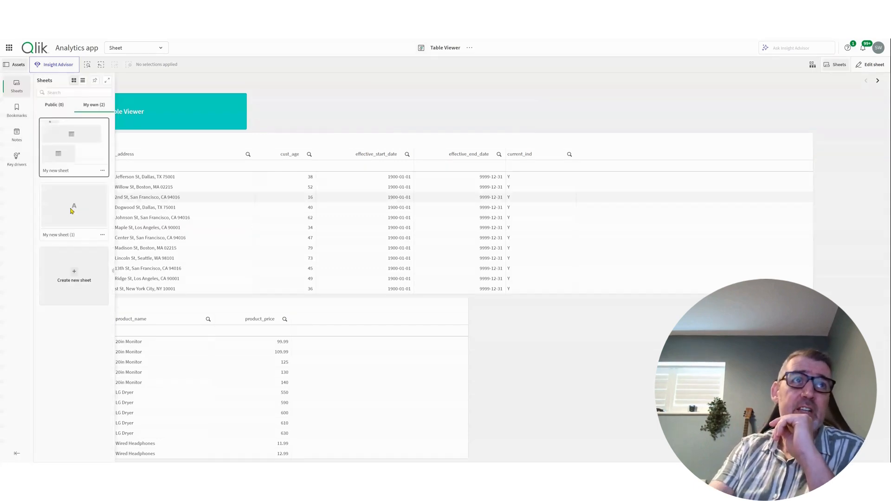
left_click(72, 211)
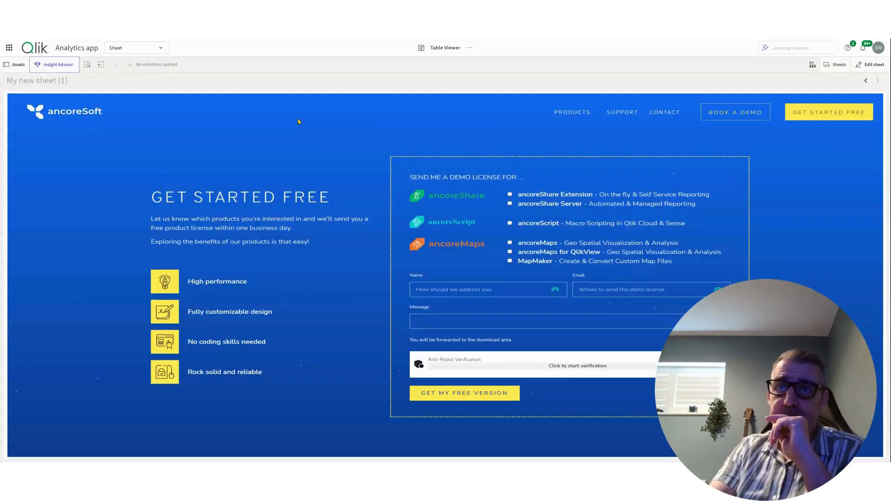